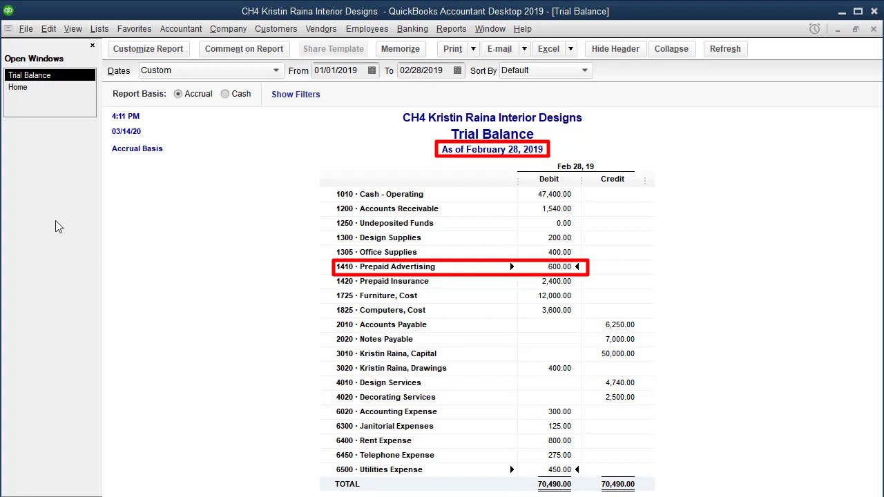
Open the register of the 1410 Prepaid Advertising account from the Chart of Accounts.
{"action": "left_click", "coordinate": [27, 87]}
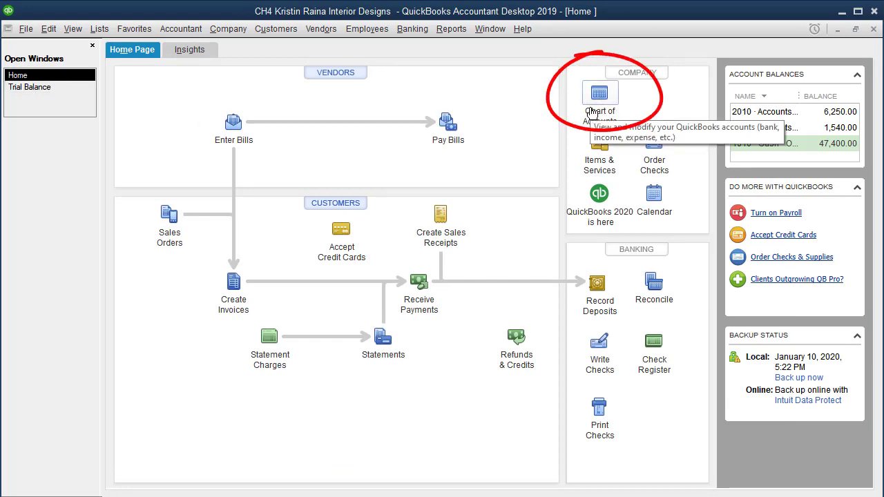
{"action": "left_click", "coordinate": [97, 32]}
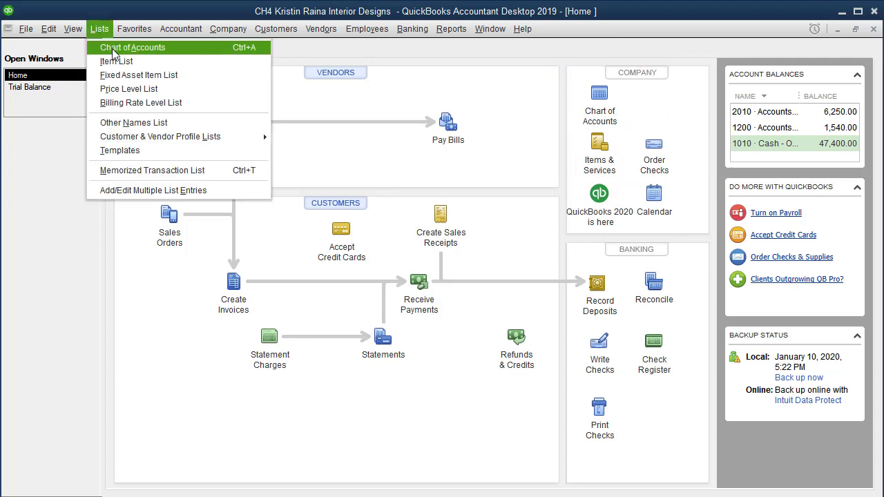
{"action": "mouse_move", "coordinate": [188, 31]}
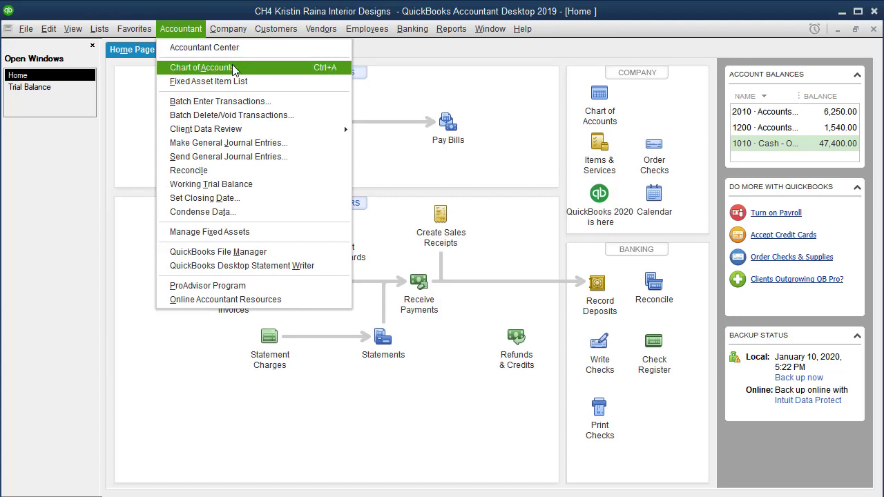
{"action": "left_click", "coordinate": [328, 74]}
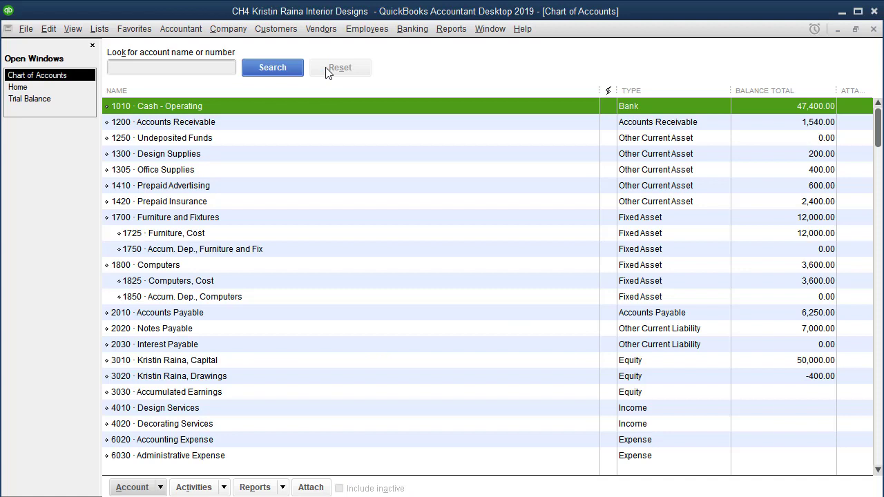
{"action": "left_click", "coordinate": [200, 186]}
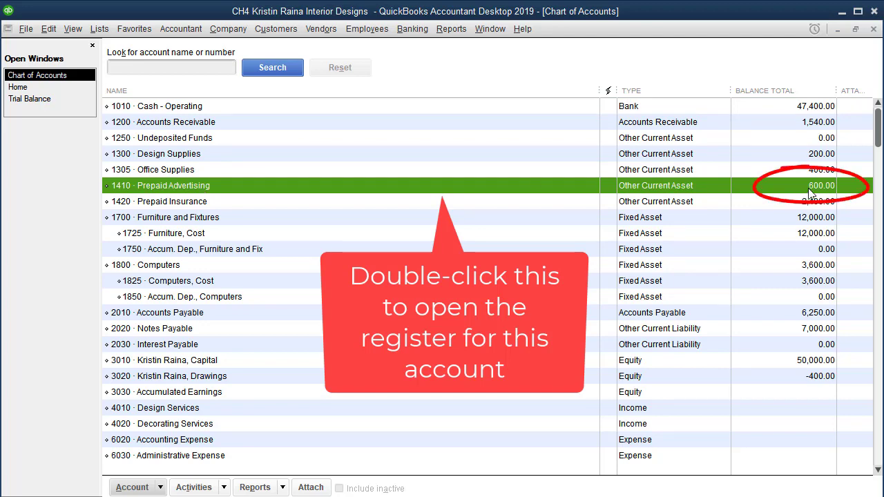
{"action": "double_click", "coordinate": [530, 193]}
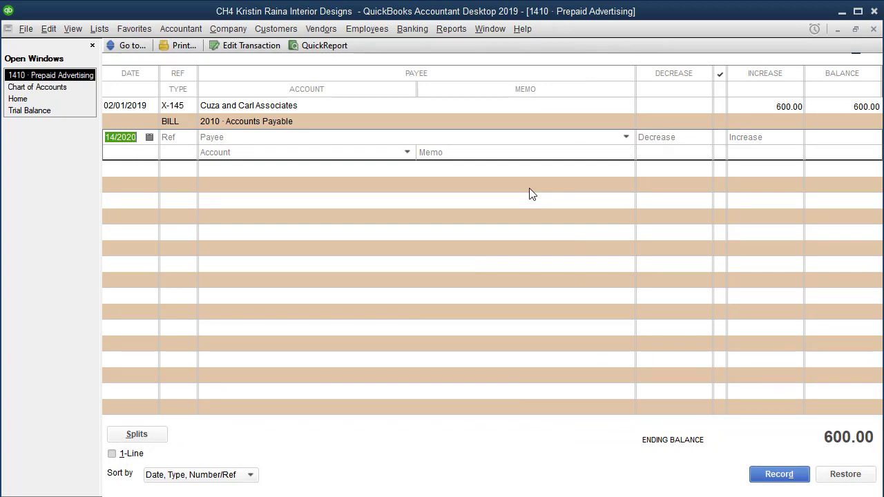
Open the 02/01/2019 Cuza and Carl Associates bill from its entry in the Prepaid Advertising register.
{"action": "left_click", "coordinate": [766, 105]}
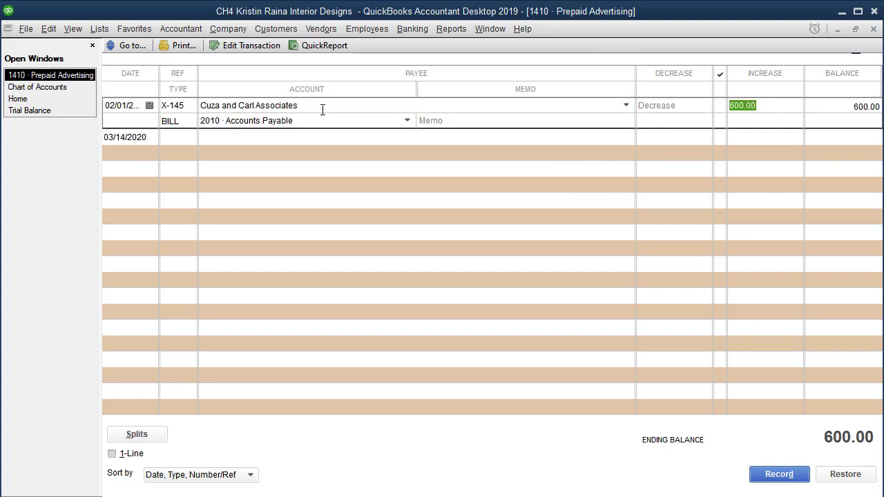
{"action": "left_click", "coordinate": [127, 106]}
{"action": "left_click_drag", "start_coordinate": [127, 106], "coordinate": [138, 108]}
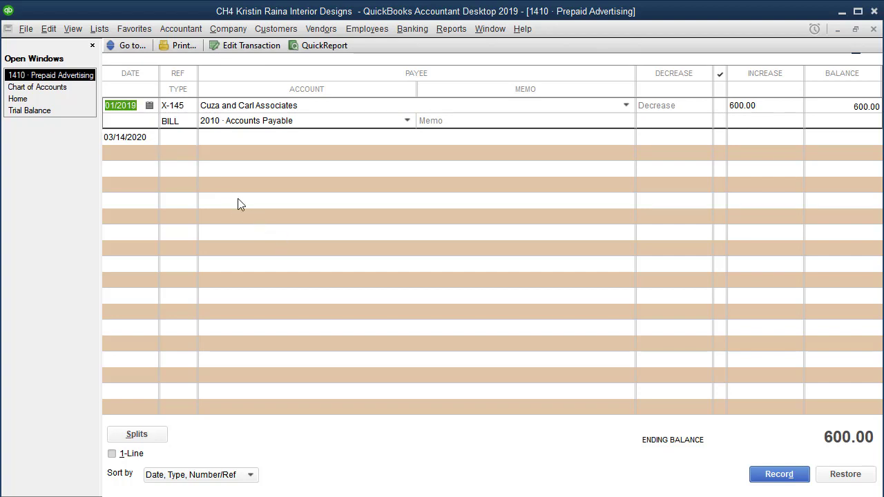
{"action": "type", "text": "02/01/2019"}
{"action": "right_click", "coordinate": [461, 105]}
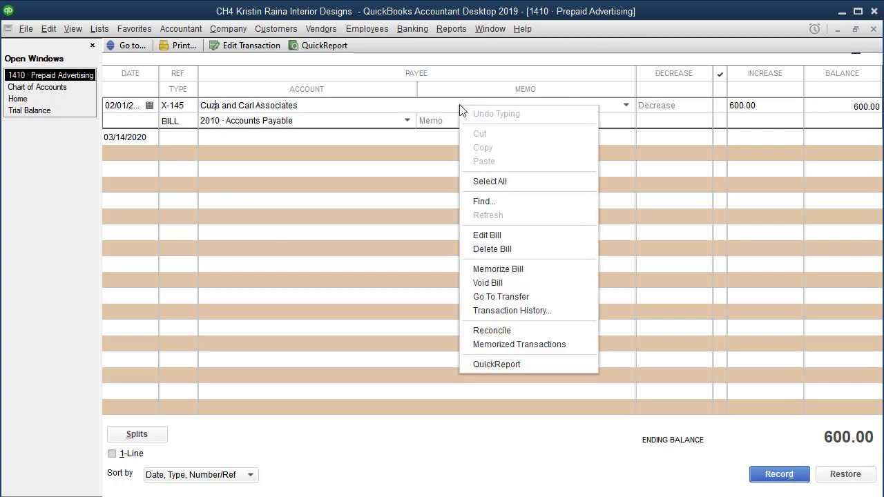
{"action": "left_click", "coordinate": [514, 238]}
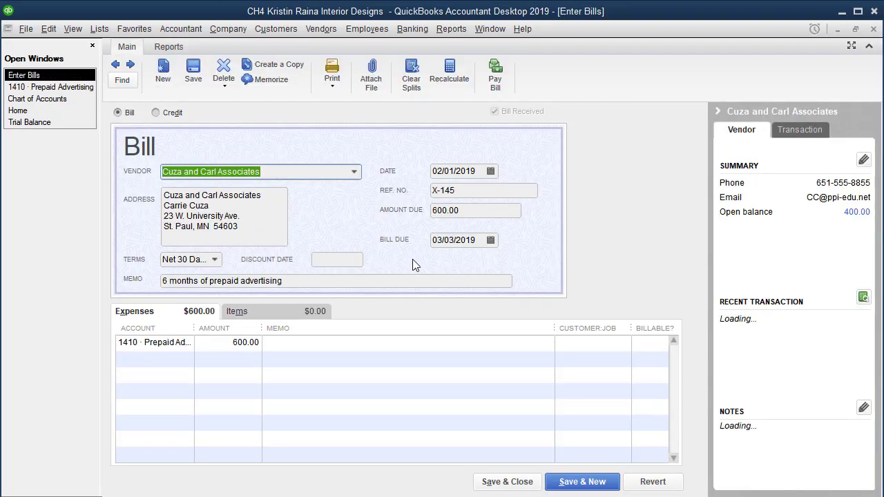
Examine the memo and the amount due on the Cuza and Carl Associates bill.
{"action": "left_click_drag", "start_coordinate": [300, 283], "coordinate": [153, 293]}
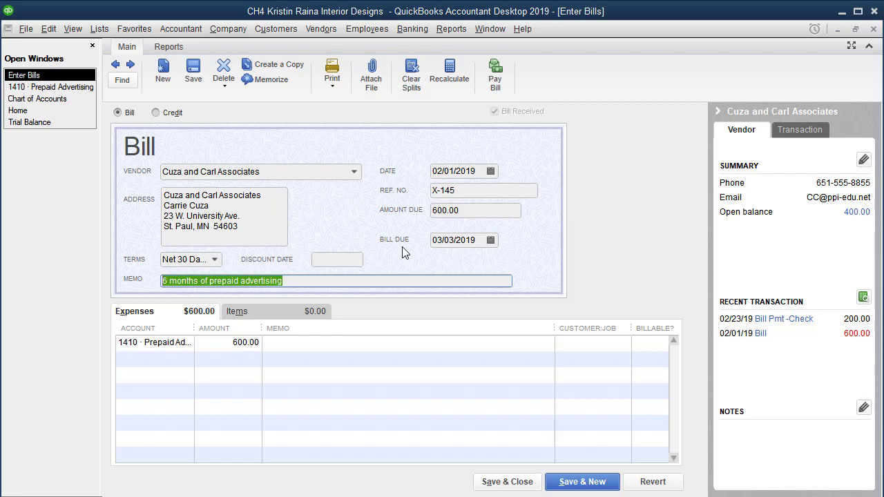
{"action": "left_click", "coordinate": [462, 211]}
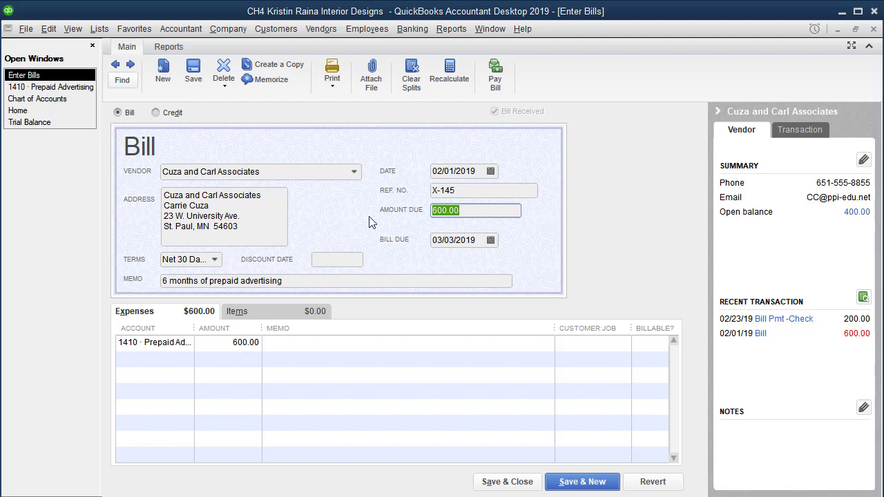
{"action": "left_click", "coordinate": [289, 283]}
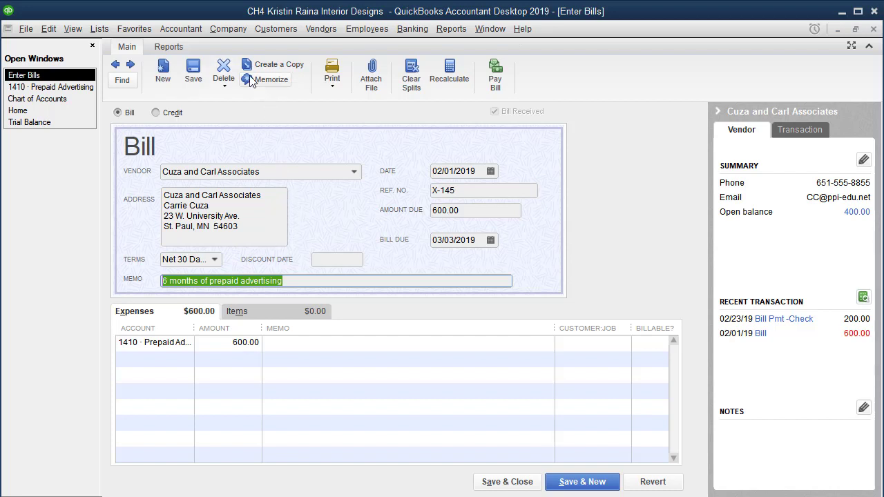
Start a new general journal entry, dismiss the automatic numbering notice and set the entry number to AJE1.
{"action": "left_click", "coordinate": [181, 29]}
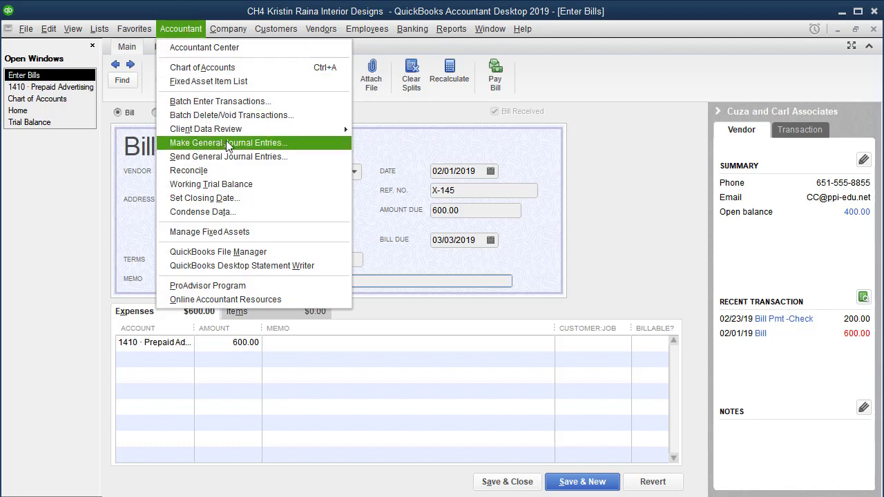
{"action": "left_click", "coordinate": [298, 145]}
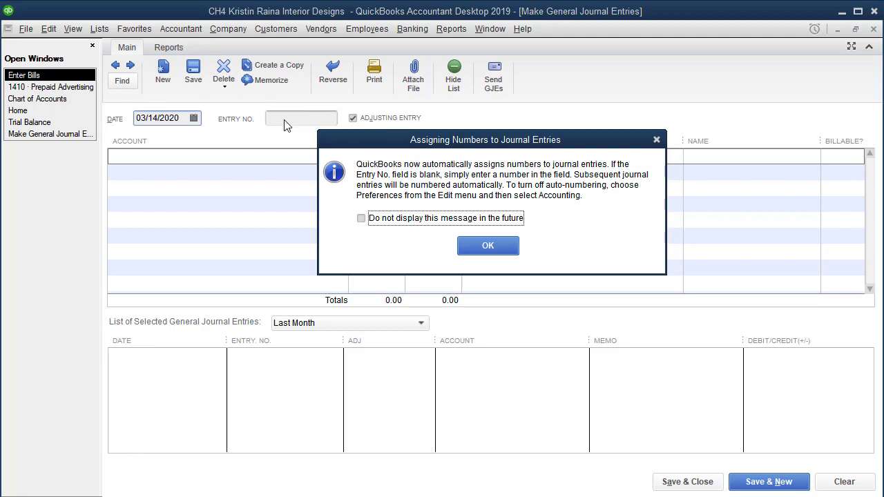
{"action": "left_click", "coordinate": [488, 246]}
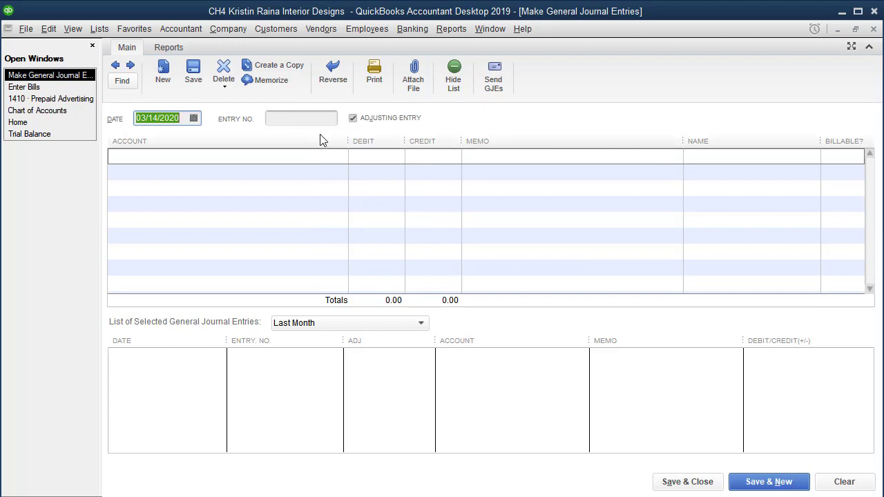
{"action": "left_click", "coordinate": [300, 118]}
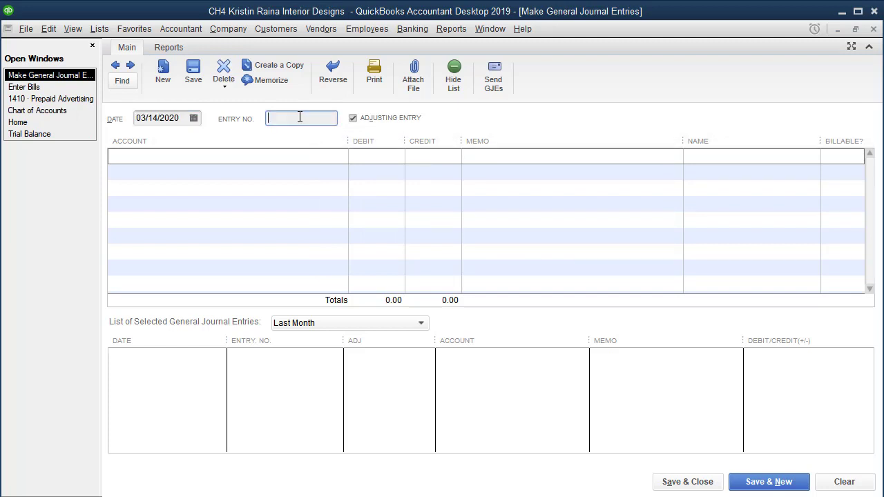
{"action": "type", "text": "AJE1"}
Enter a 100 debit on the first journal line with a matching 100.00 credit on the second line.
{"action": "left_click", "coordinate": [381, 157]}
{"action": "type", "text": "100"}
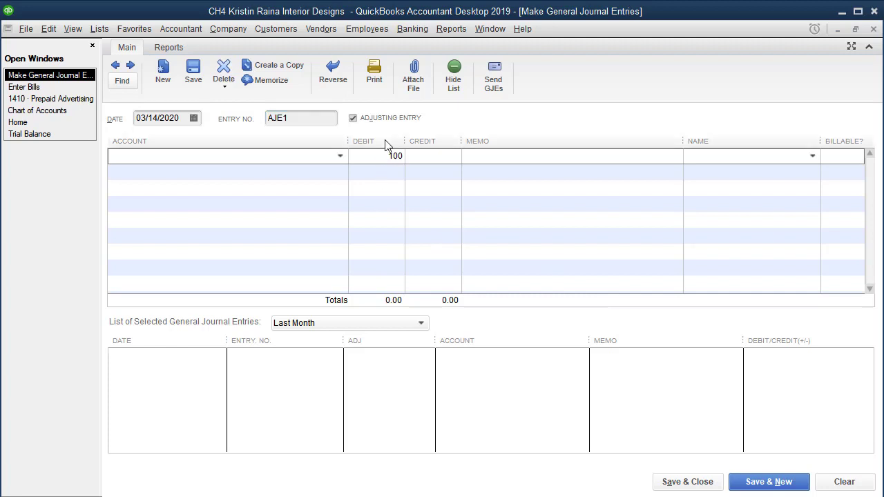
{"action": "left_click", "coordinate": [421, 176]}
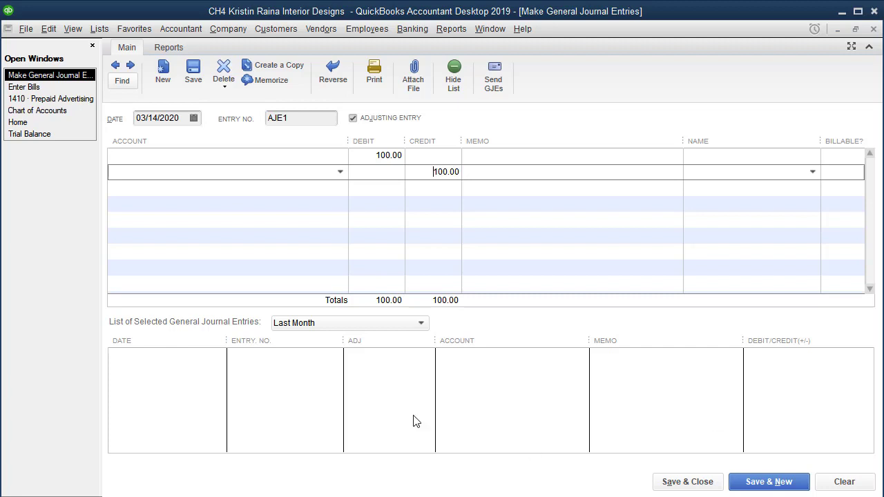
Check the Prepaid Advertising balance on the Trial Balance and return to the general journal entry.
{"action": "left_click", "coordinate": [37, 135]}
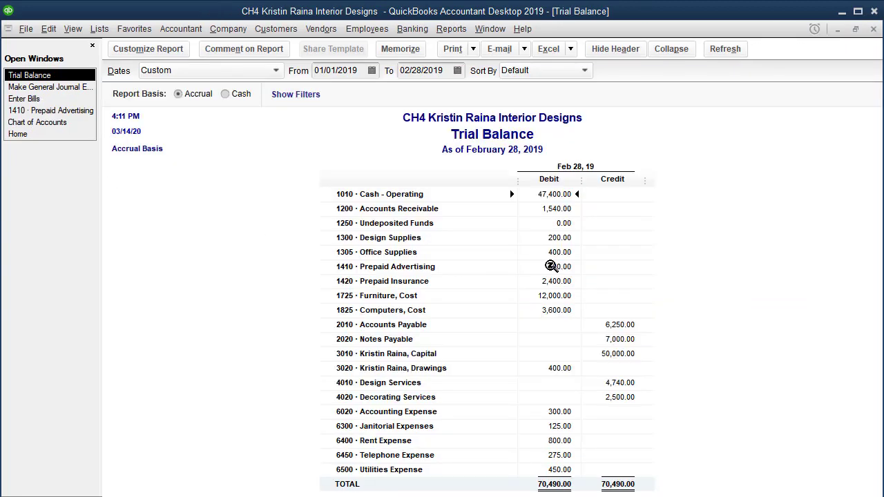
{"action": "left_click", "coordinate": [550, 266]}
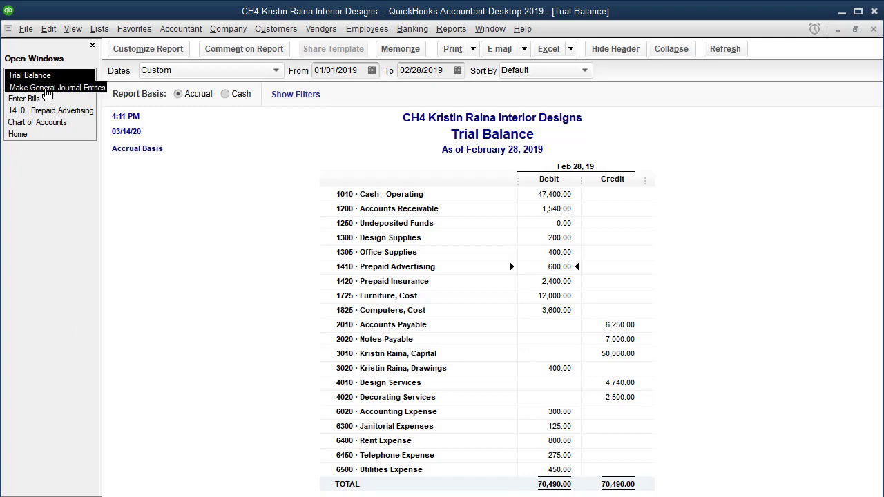
{"action": "left_click", "coordinate": [46, 88]}
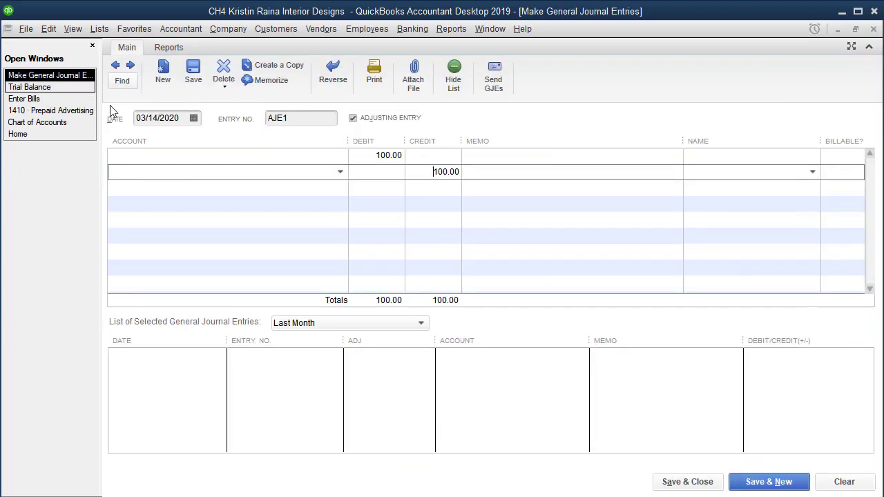
Assign account 1410 Prepaid Advertising to the credit line and 6050 Advertising Expense to the debit line.
{"action": "left_click", "coordinate": [341, 173]}
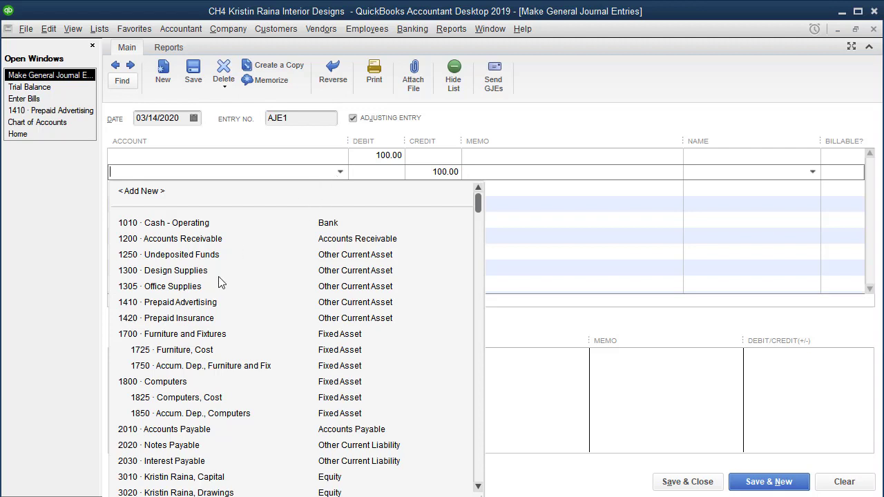
{"action": "left_click", "coordinate": [186, 304]}
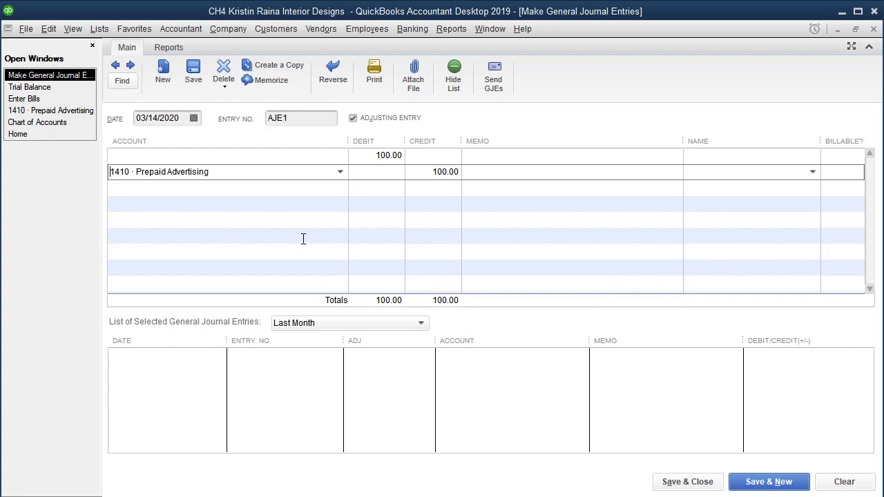
{"action": "left_click", "coordinate": [340, 157]}
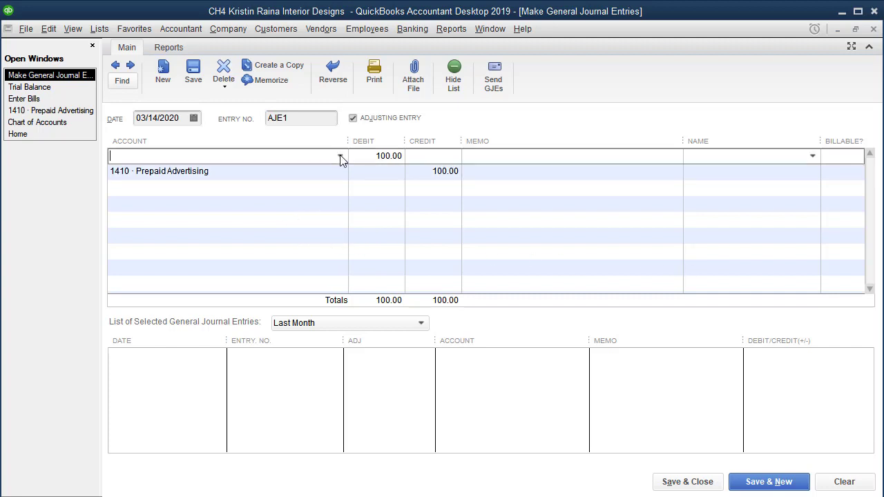
{"action": "left_click", "coordinate": [340, 157]}
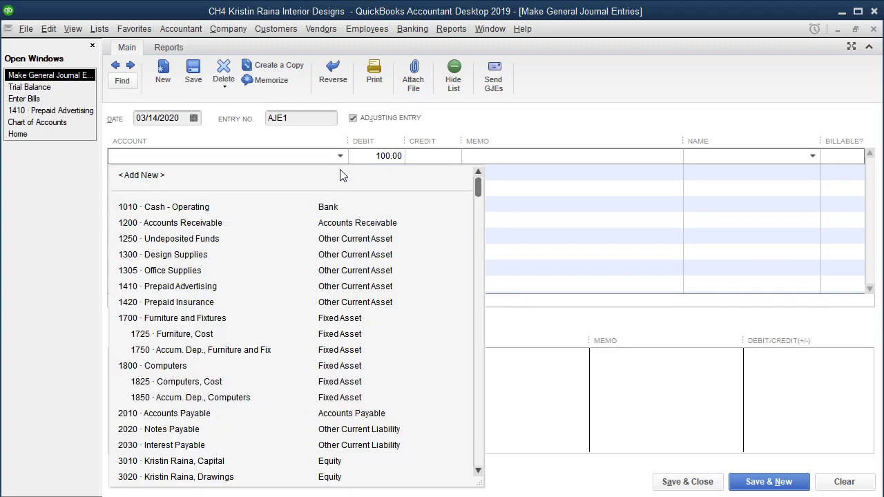
{"action": "scroll", "coordinate": [356, 228], "scroll_direction": "down", "scroll_amount": 5}
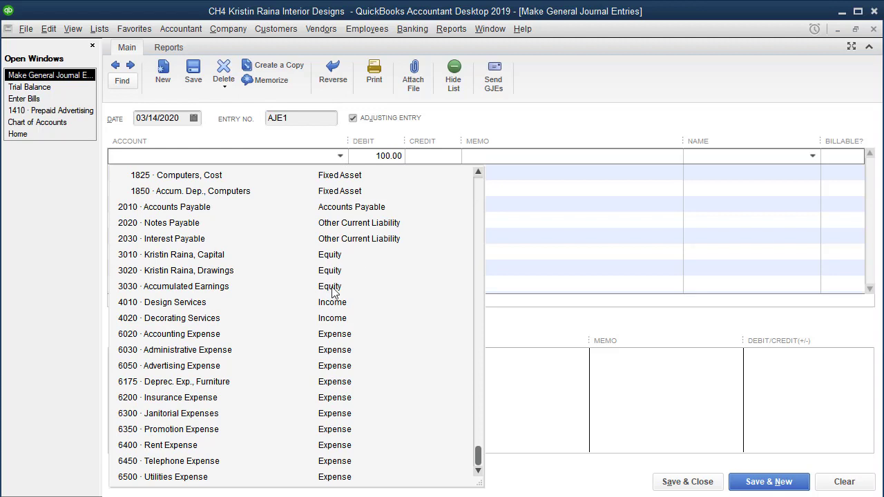
{"action": "left_click", "coordinate": [158, 366]}
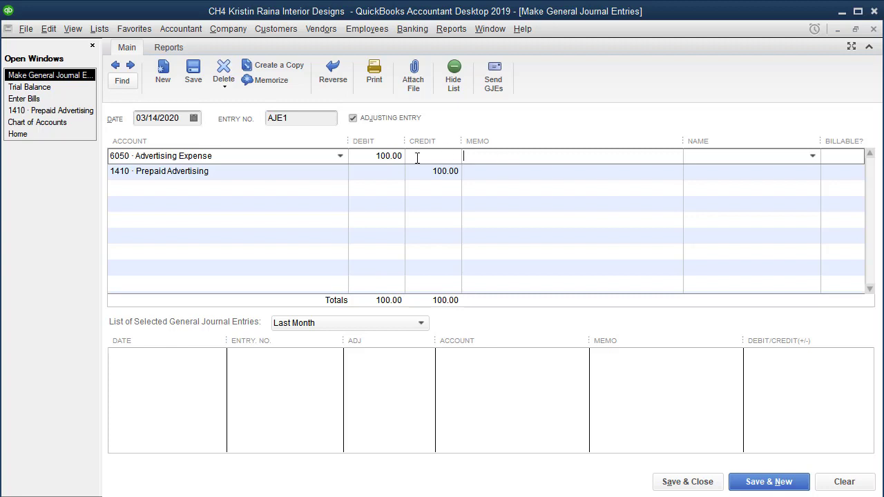
Enter the memo "$600 / 6 months = $100" on the Advertising Expense line.
{"action": "left_click", "coordinate": [386, 156]}
{"action": "left_click", "coordinate": [490, 158]}
{"action": "type", "text": "$6000"}
{"action": "key", "text": "BackSpace"}
{"action": "type", "text": "/ 6 months = $100"}
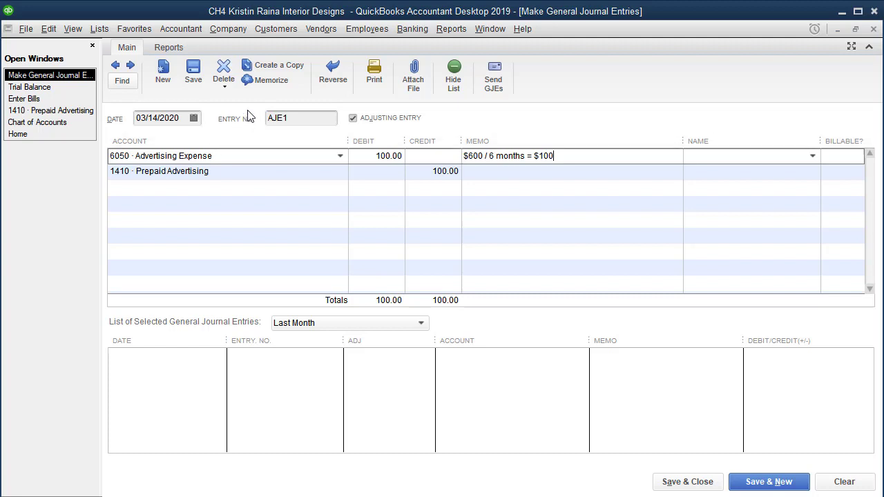
Look up Cuza and Carl Associates in the Vendor Center and open their 02/01/2019 bill.
{"action": "left_click", "coordinate": [319, 29]}
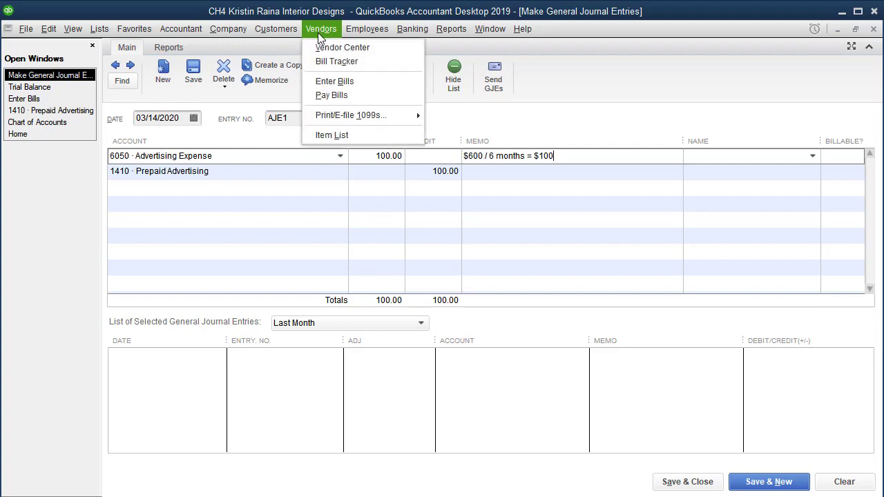
{"action": "left_click", "coordinate": [322, 46]}
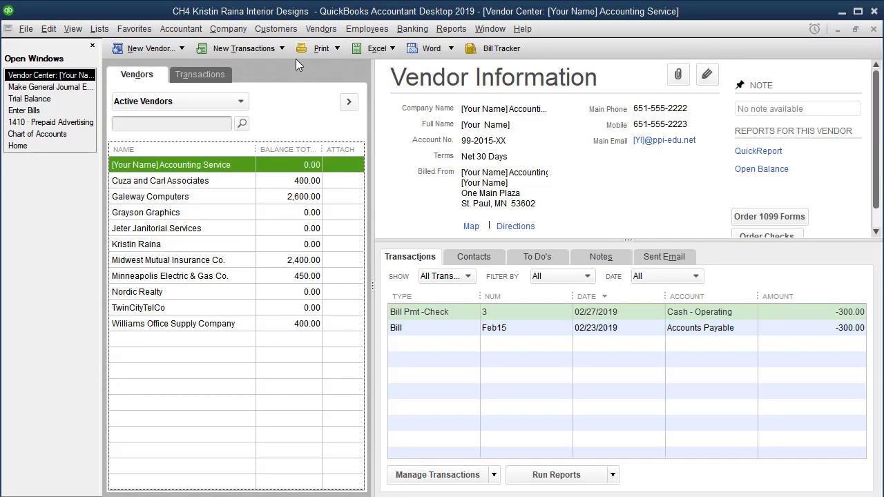
{"action": "left_click", "coordinate": [178, 186]}
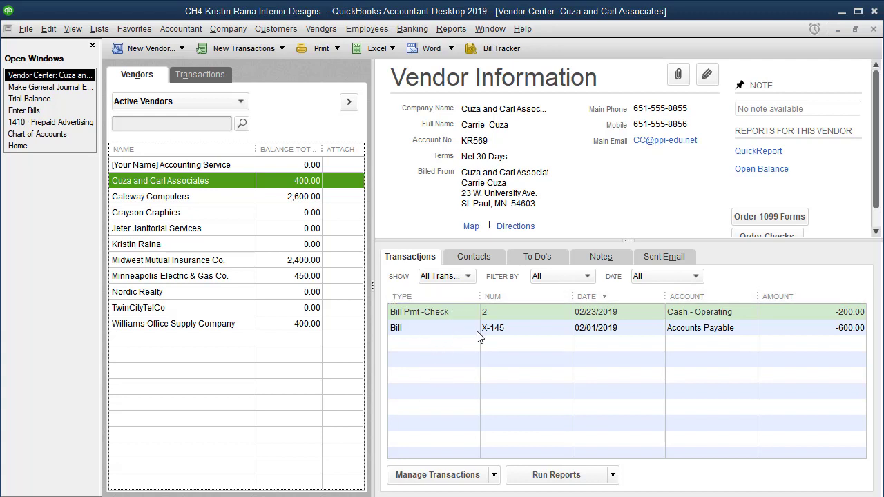
{"action": "double_click", "coordinate": [520, 329]}
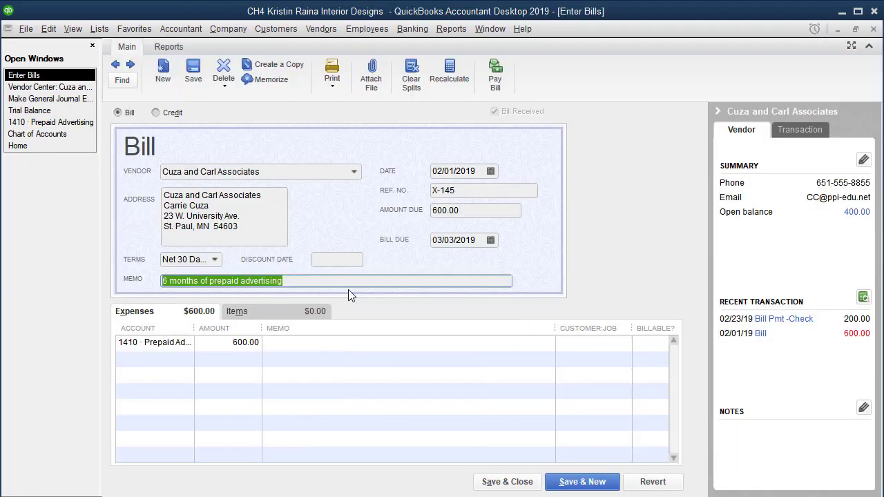